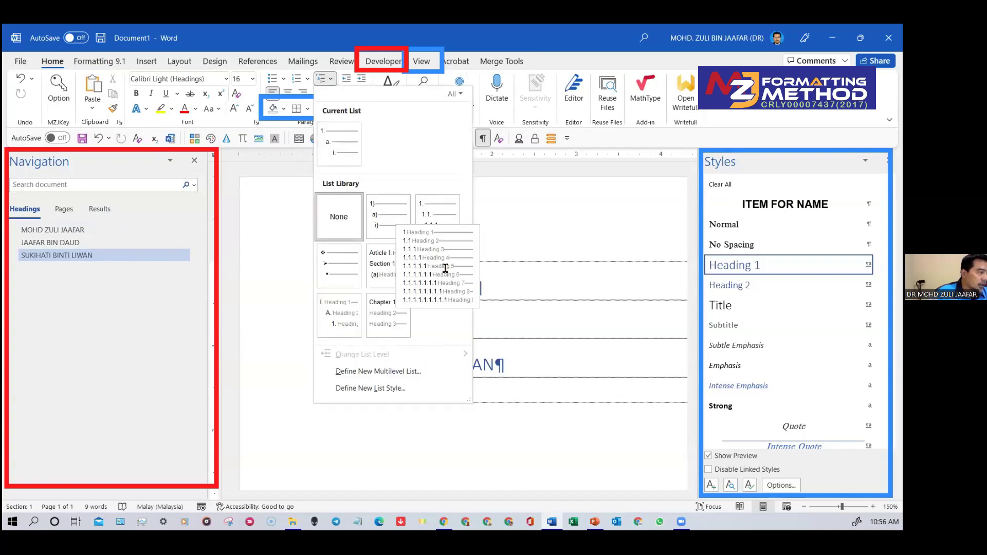
# Number the three name headings 1–3 with the '1 Heading 1 / 1.1 Heading 2' list, adding a line under the first.
pyautogui.click(445, 270)
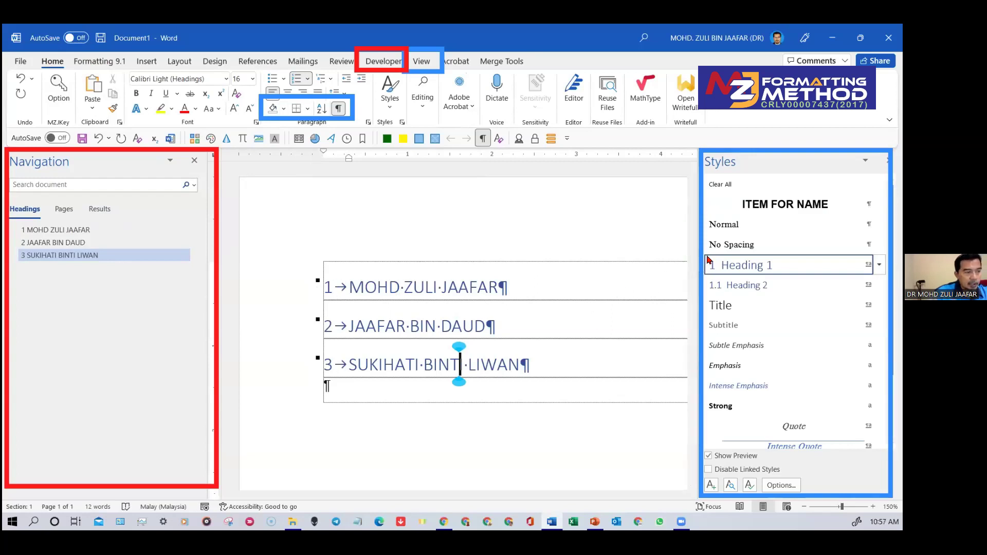
pyautogui.moveTo(716, 295)
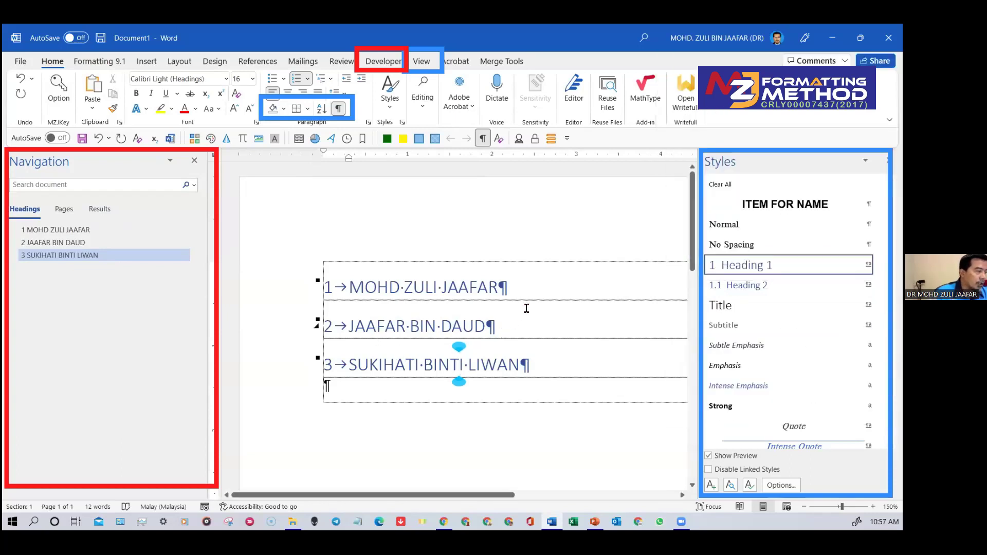
pyautogui.click(516, 286)
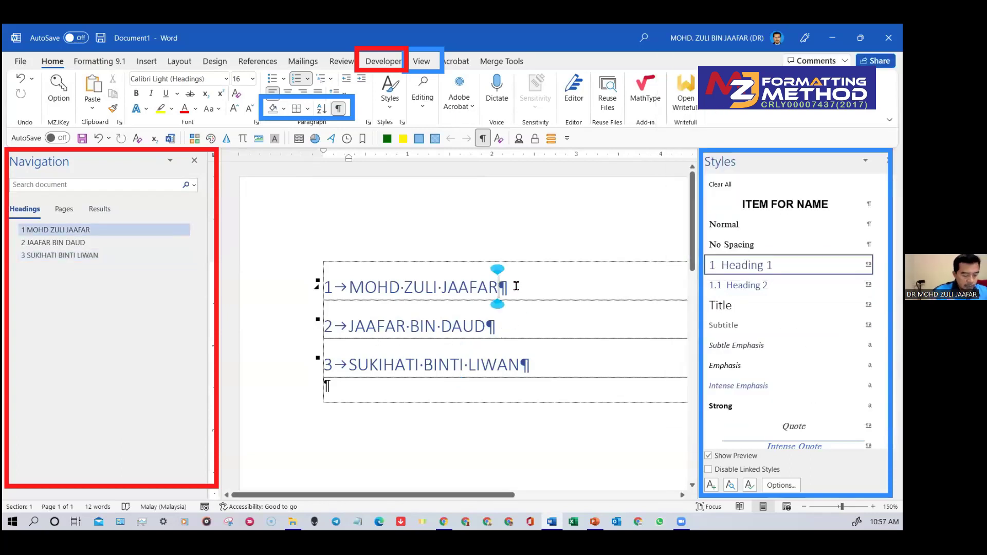
pyautogui.press('Return')
# Generate five sample paragraphs under the first name with =RAND(5,1).
pyautogui.write('=RAND()')
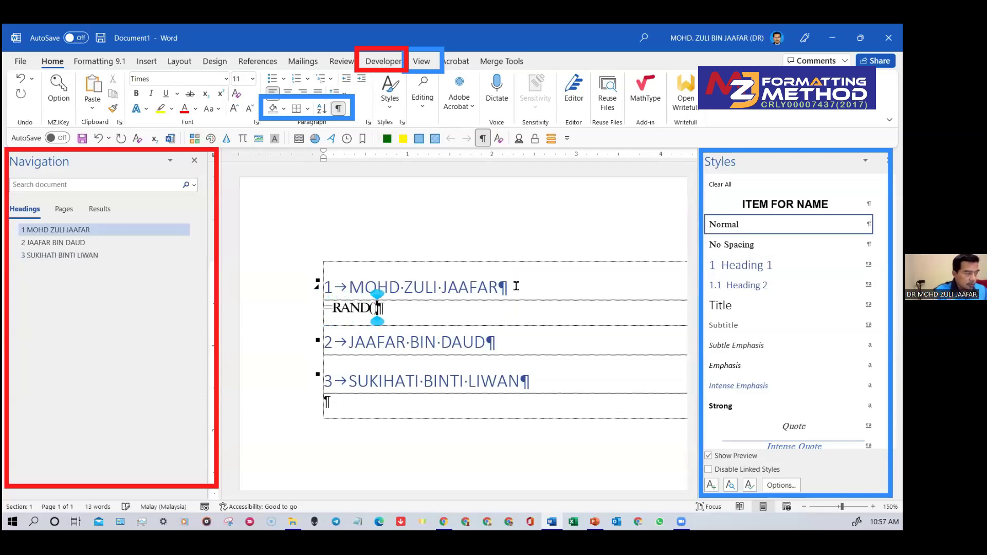
pyautogui.press('Left')
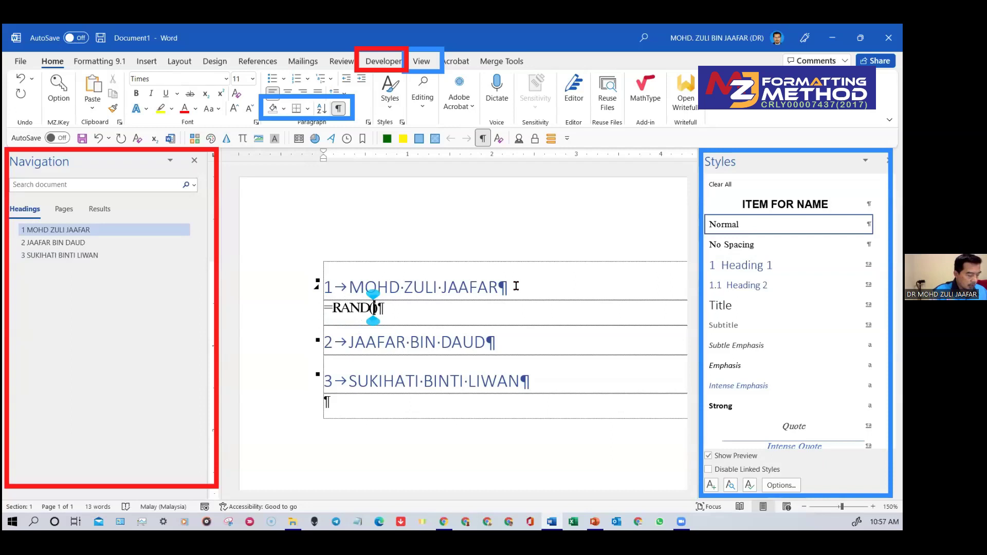
pyautogui.write('5,1')
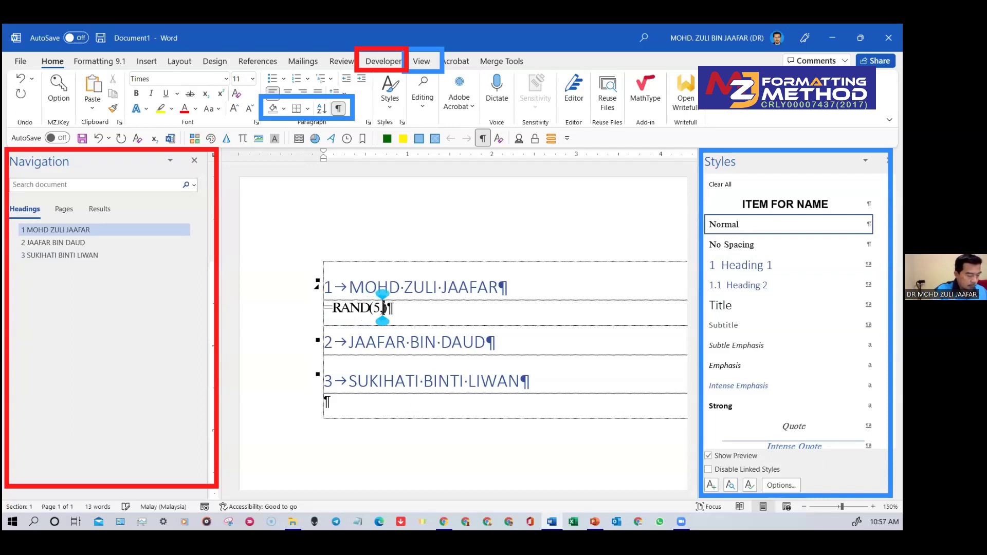
pyautogui.press('Right')
pyautogui.press('Return')
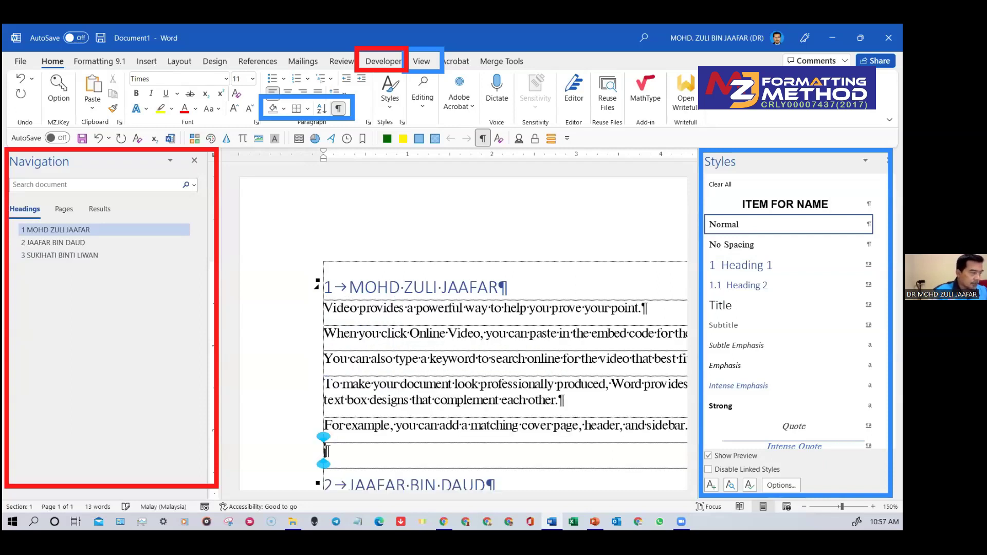
pyautogui.scroll(-3, 508, 248)
pyautogui.scroll(2, 508, 248)
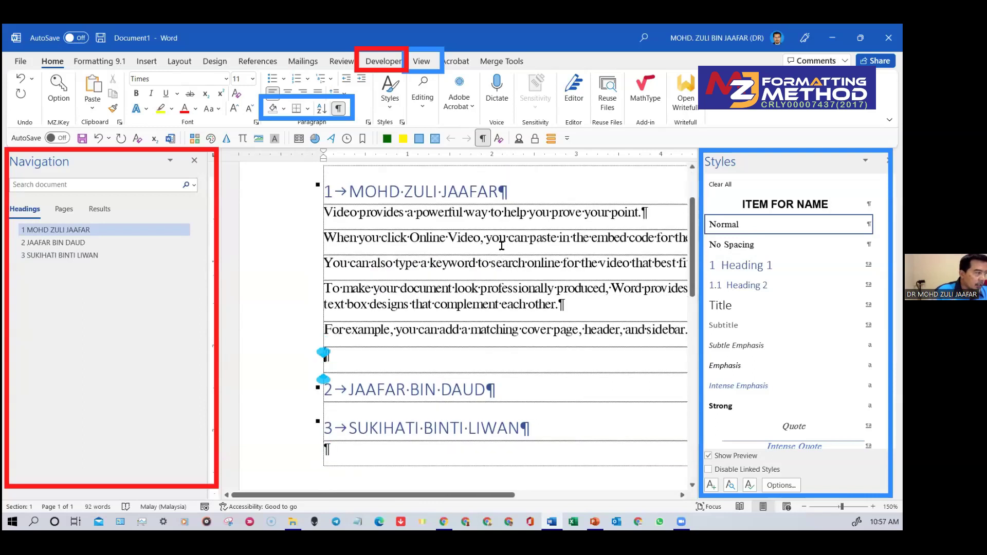
# Apply Heading 2 to the first three sample paragraphs, numbering them 1.1–1.3.
pyautogui.click(378, 252)
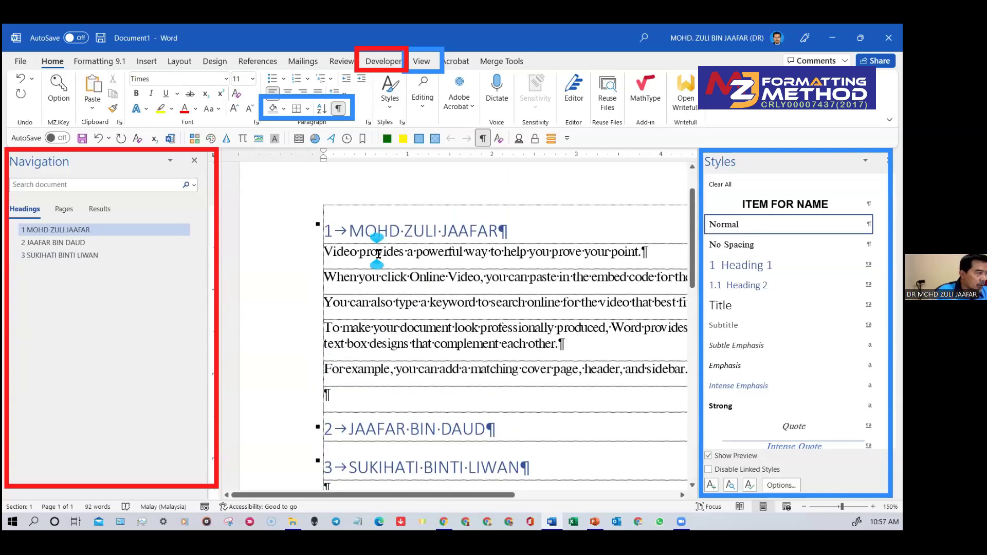
pyautogui.click(742, 290)
pyautogui.click(395, 274)
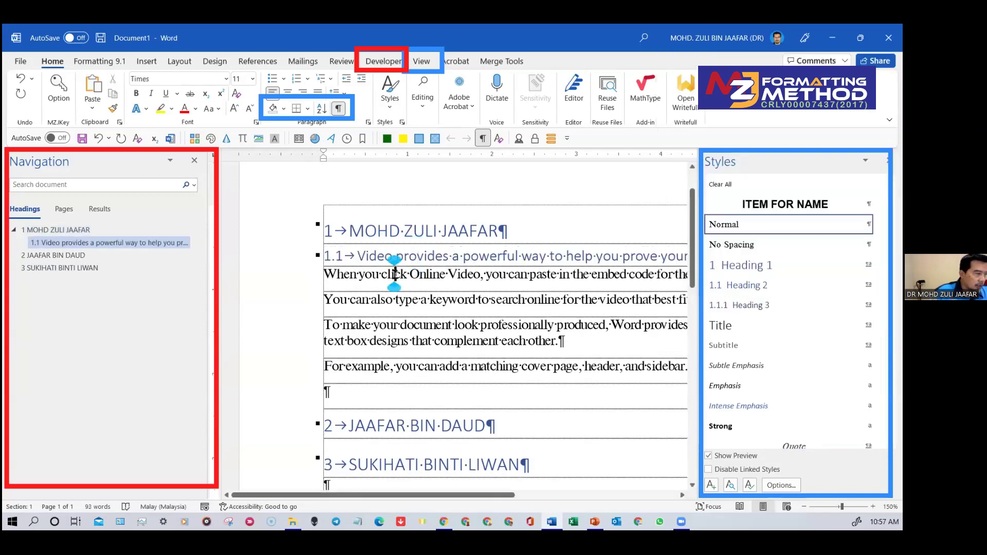
pyautogui.click(730, 288)
pyautogui.click(497, 317)
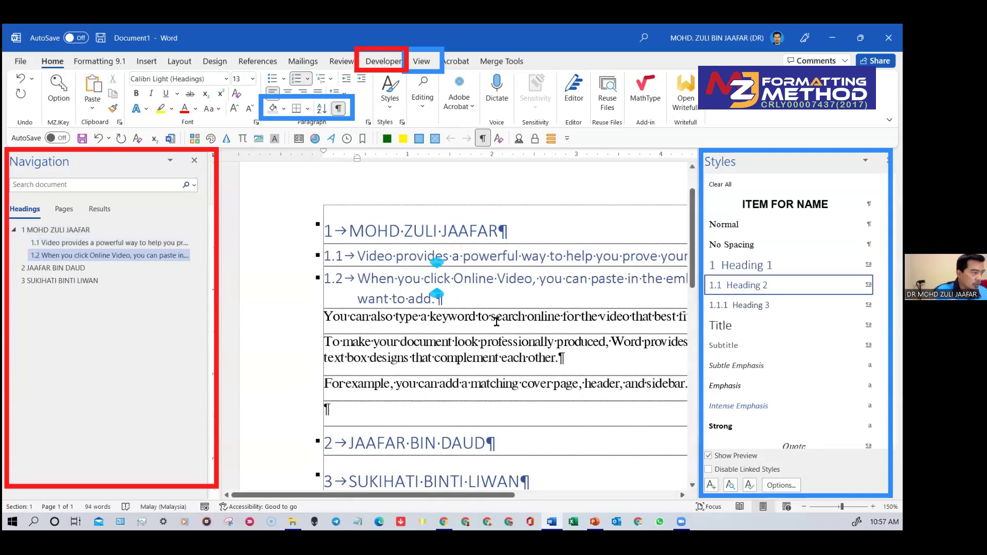
pyautogui.click(767, 287)
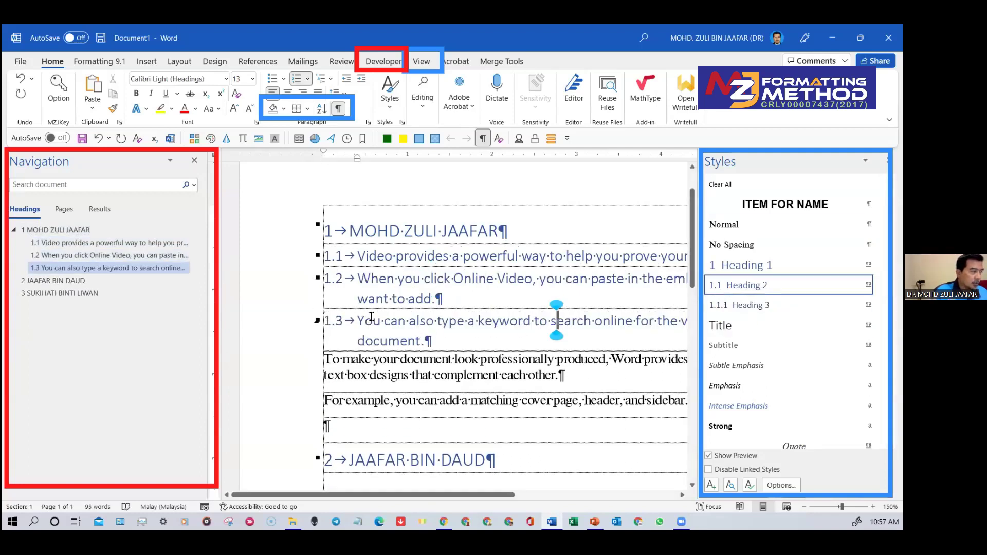
# Make the 'For example' and 'To make your document' paragraphs Heading 2 items 1.4 and 1.5.
pyautogui.scroll(-1, 370, 317)
pyautogui.click(467, 372)
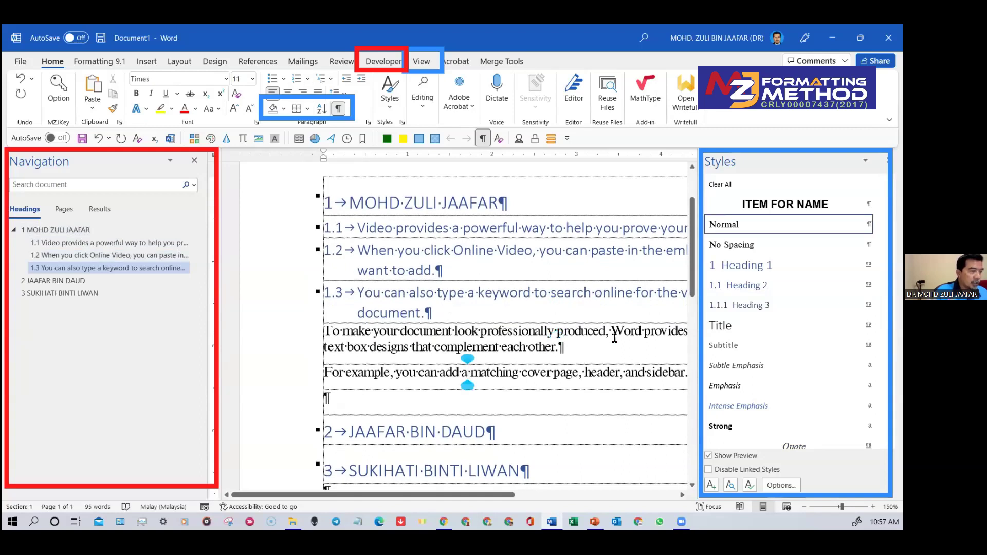
pyautogui.click(751, 285)
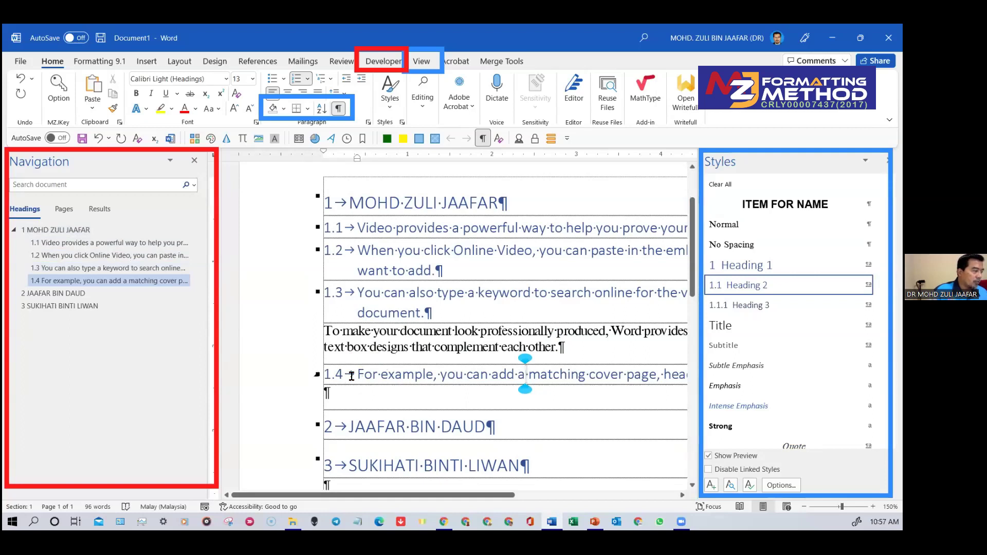
pyautogui.click(441, 330)
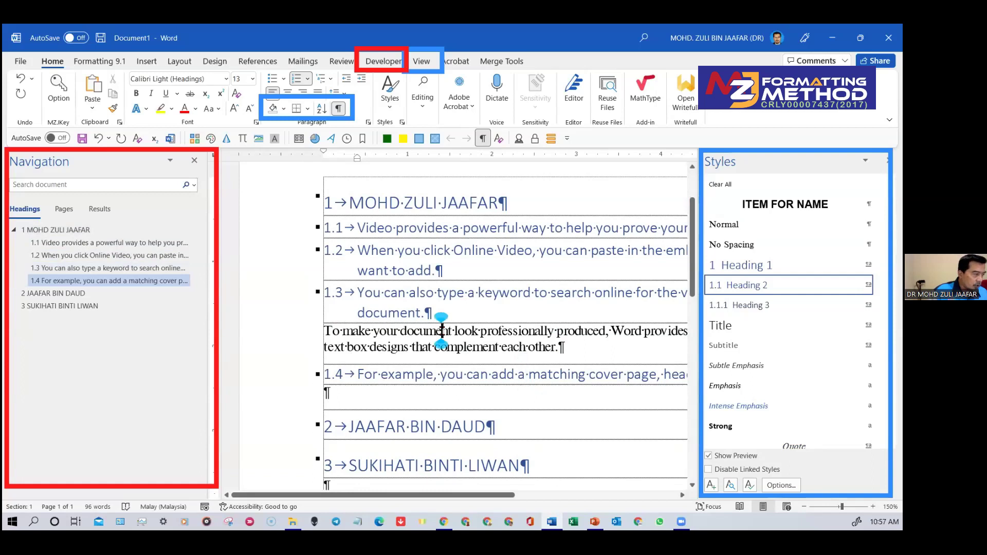
pyautogui.click(729, 286)
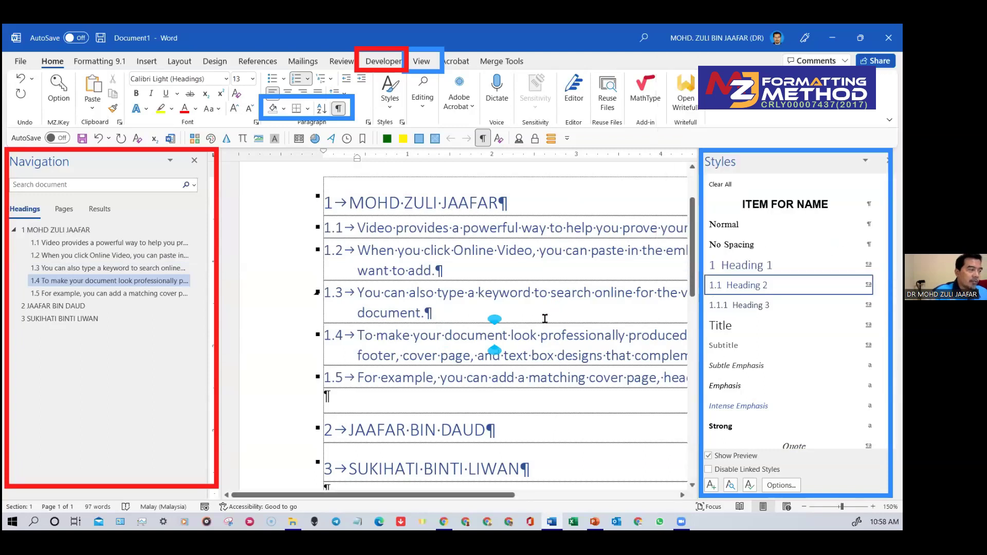
pyautogui.scroll(-2, 545, 319)
pyautogui.scroll(2, 545, 319)
pyautogui.scroll(-1, 545, 318)
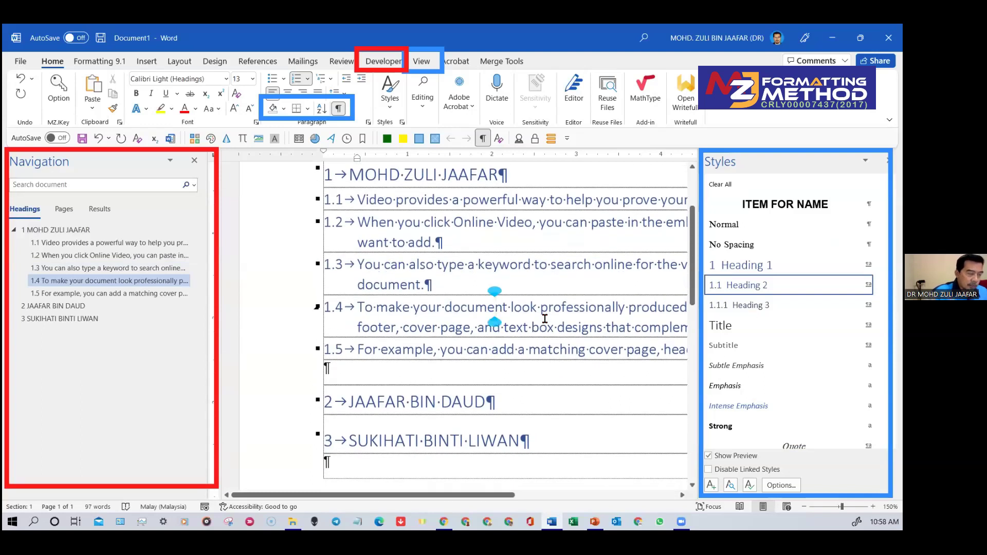
pyautogui.click(522, 399)
pyautogui.press('Return')
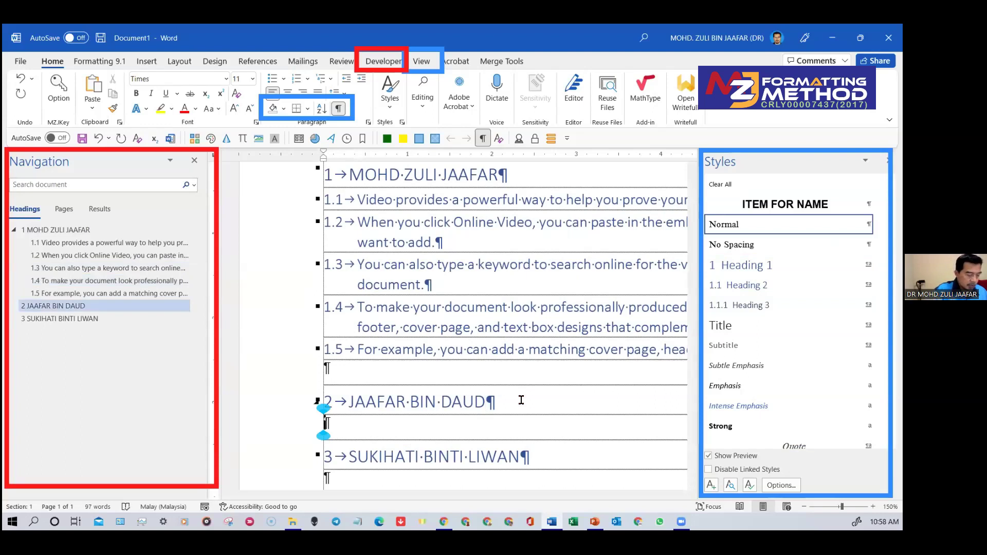
pyautogui.write('=RADMD')
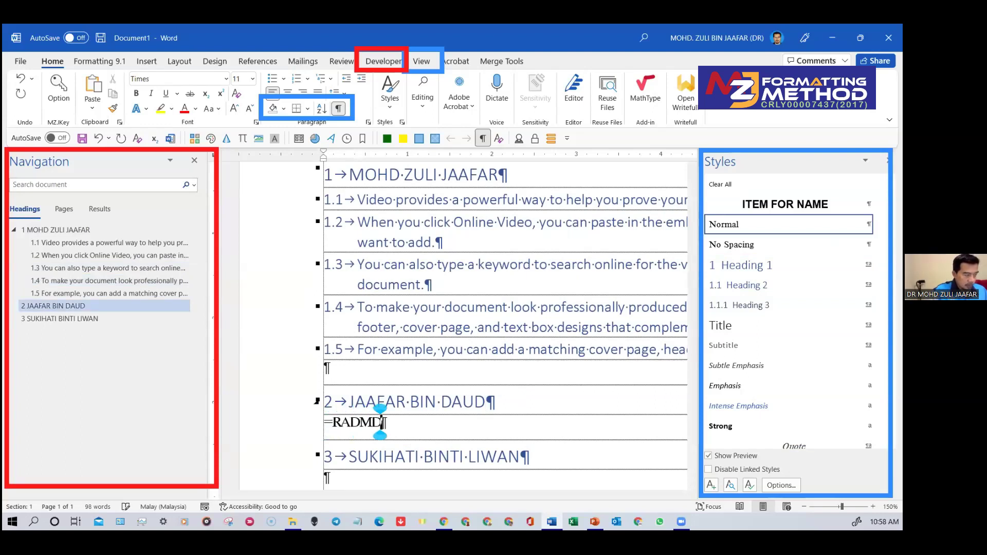
pyautogui.press('BackSpace')
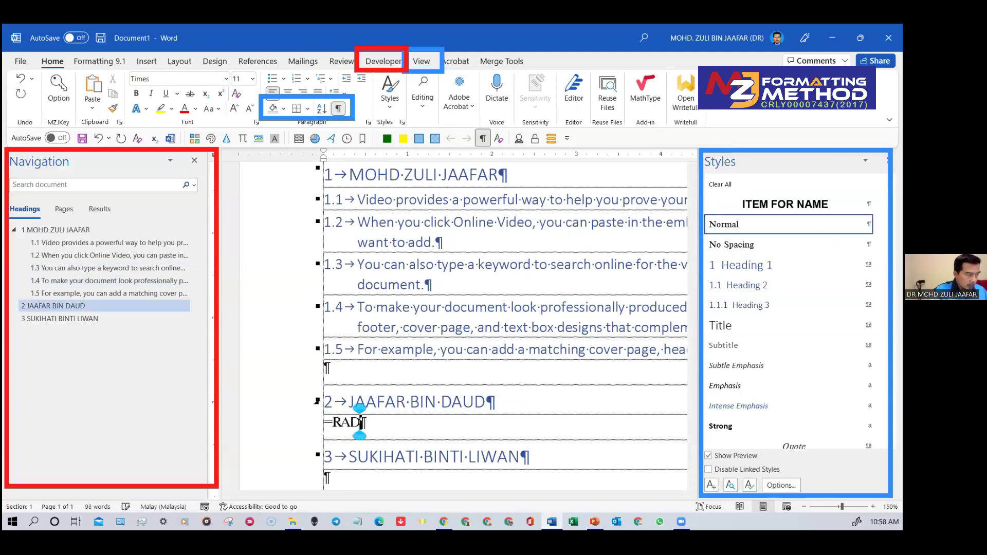
pyautogui.write('ND(0')
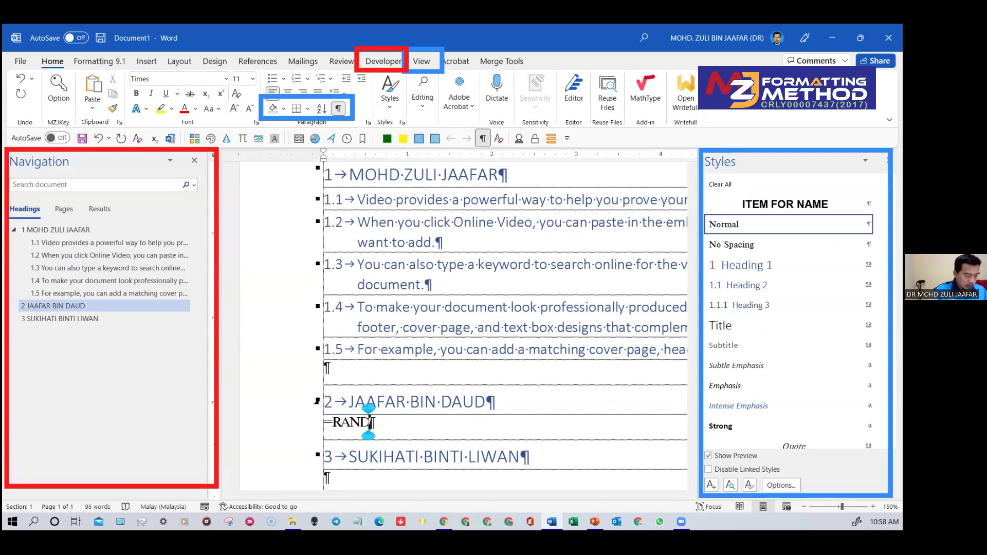
pyautogui.press('BackSpace')
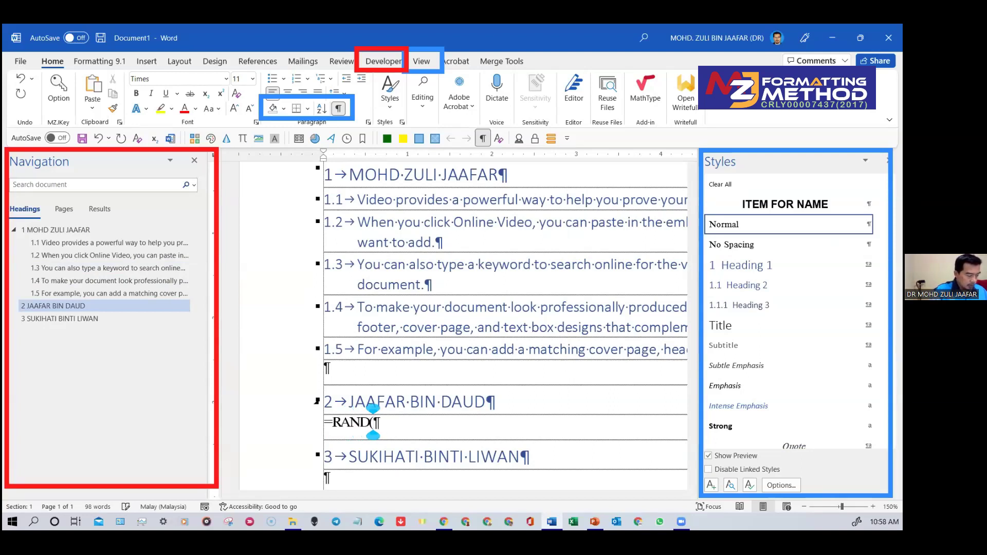
pyautogui.write('3,')
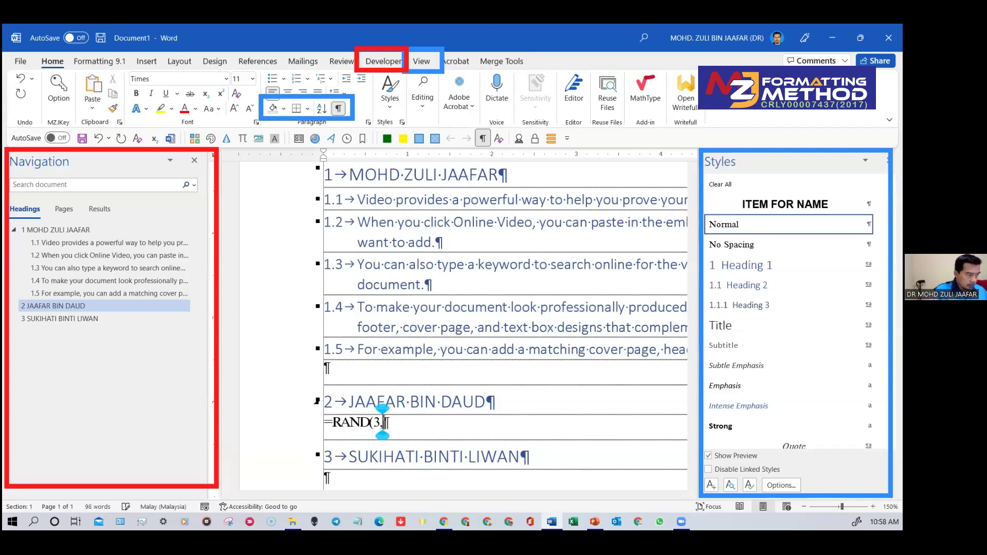
pyautogui.write('1)')
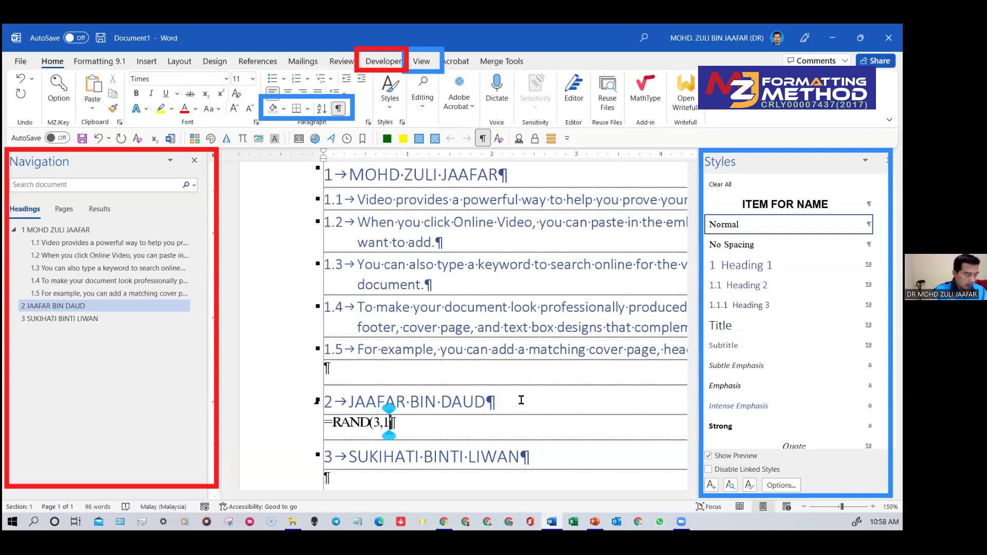
pyautogui.press('Return')
pyautogui.scroll(-2, 521, 350)
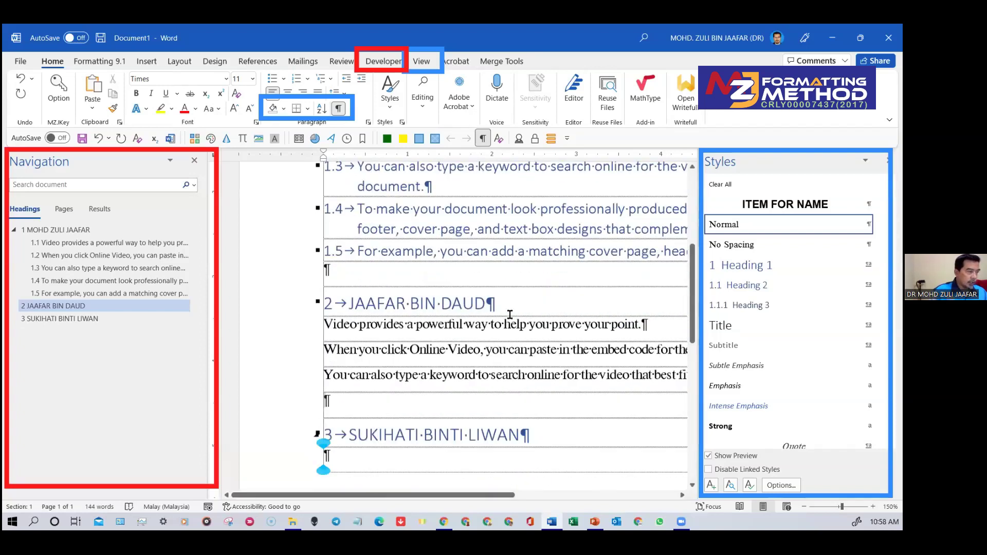
# Apply Heading 2 to the three sentences, numbering them 2.1, 2.2 and 2.3.
pyautogui.click(521, 298)
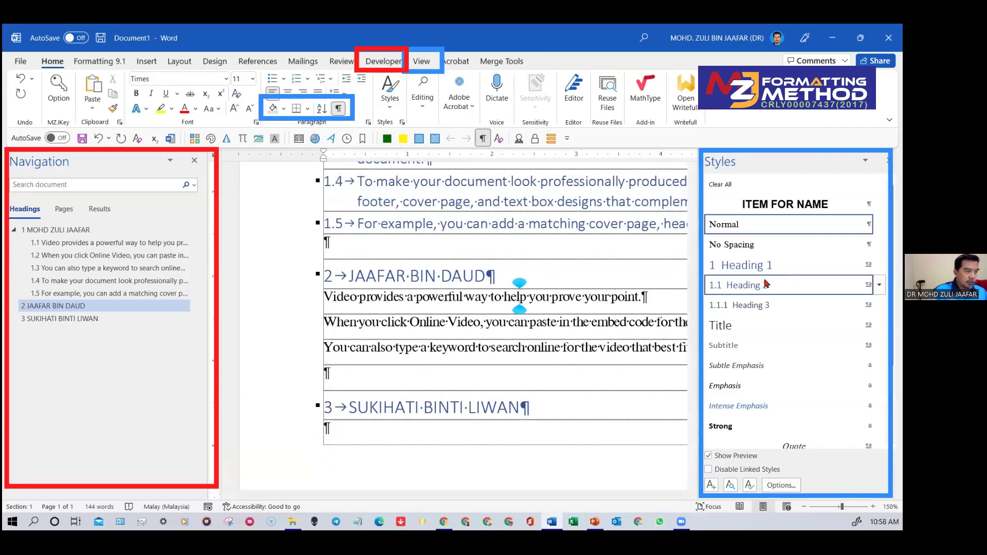
pyautogui.click(768, 284)
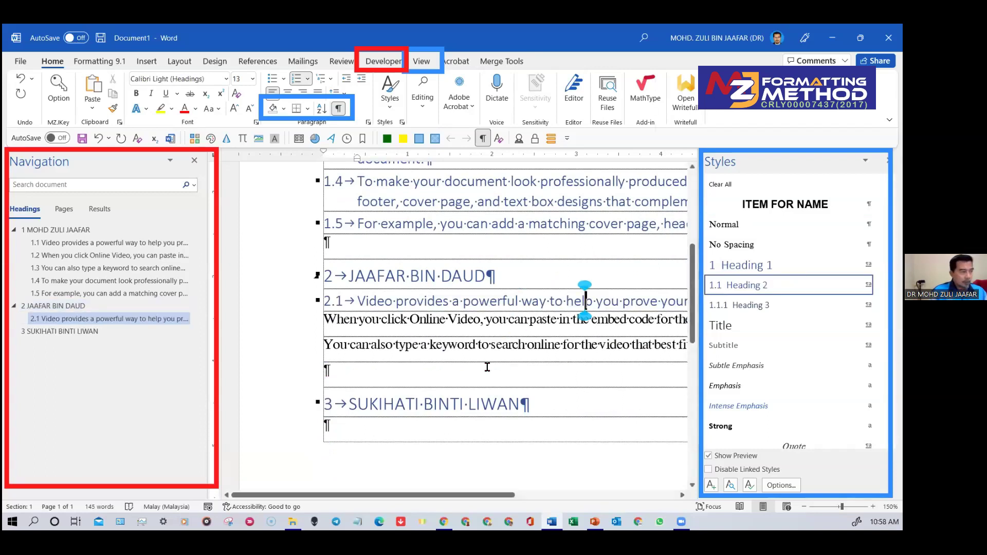
pyautogui.click(482, 320)
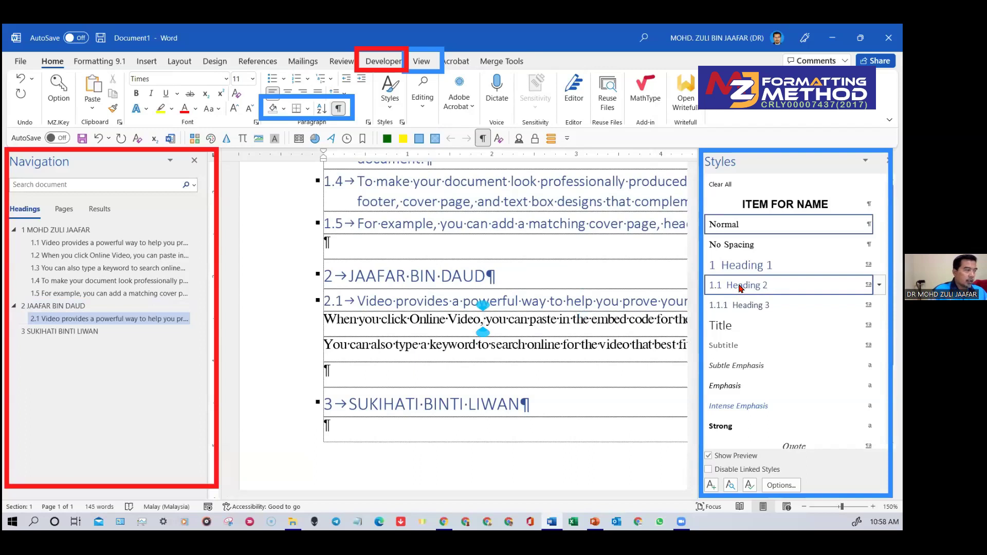
pyautogui.click(739, 285)
pyautogui.click(547, 362)
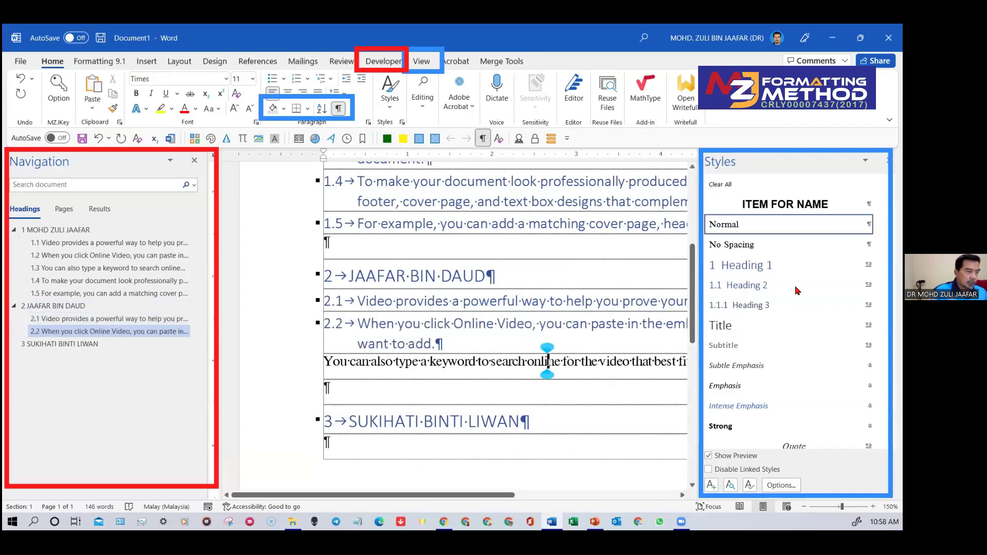
pyautogui.click(762, 287)
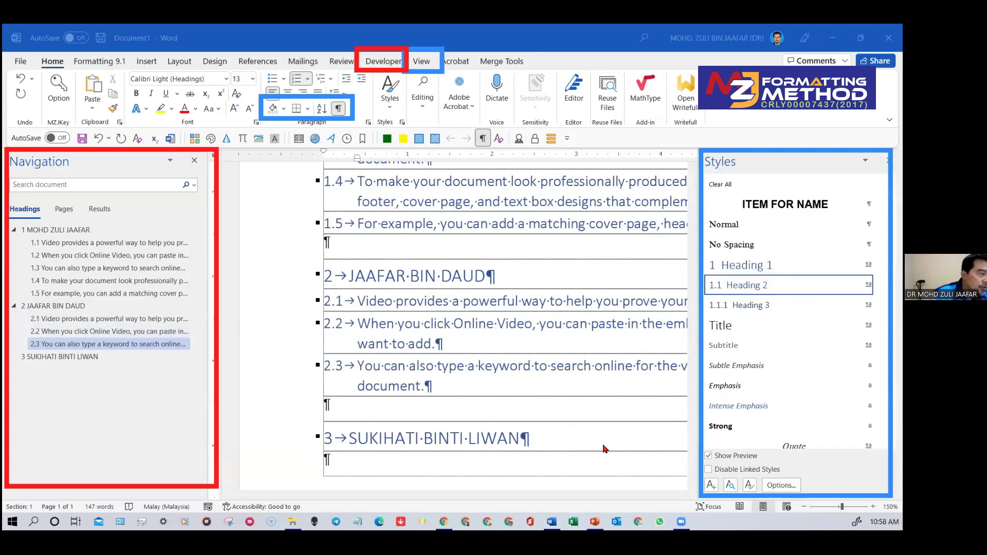
pyautogui.scroll(1, 605, 449)
pyautogui.scroll(-4, 605, 449)
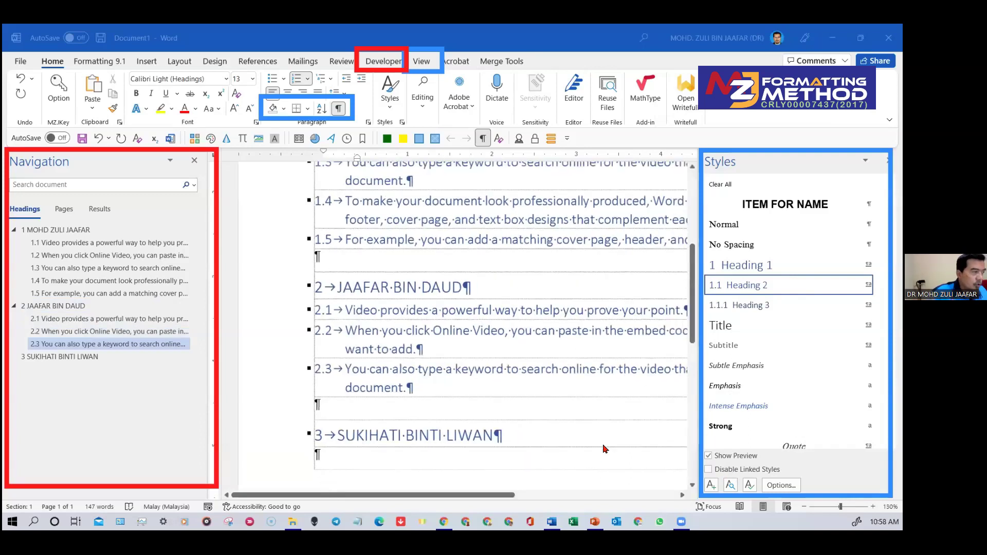
pyautogui.scroll(-1, 605, 449)
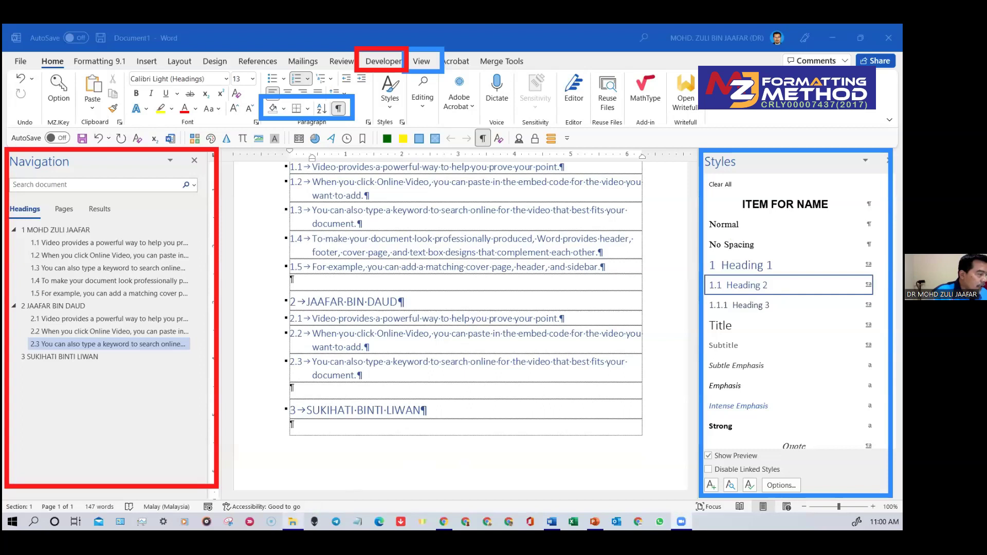
# Widen the Name and Type columns in the MZJ_IPSAS folder, then move to the IPSASLINK.pptx slide.
pyautogui.moveTo(293, 522)
pyautogui.click(293, 476)
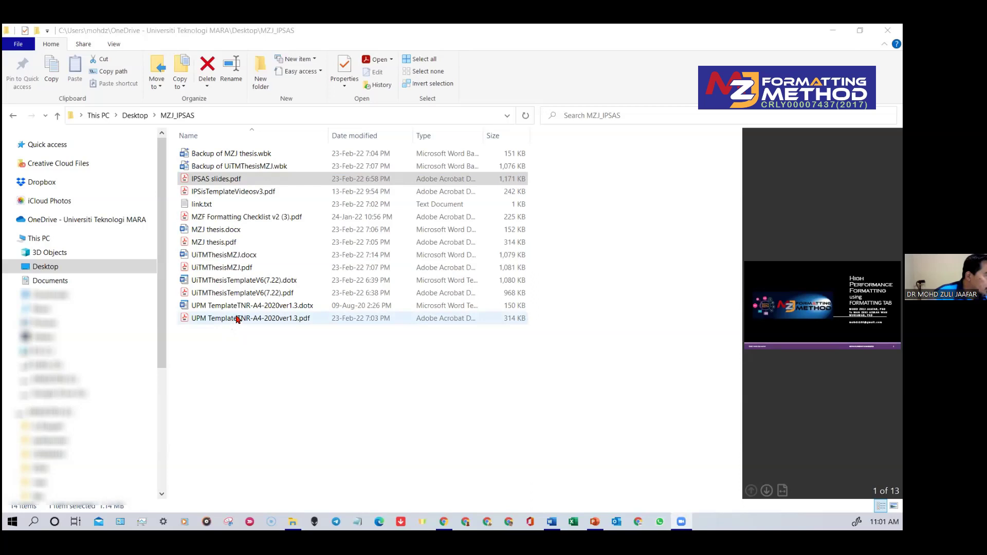
pyautogui.moveTo(332, 137); pyautogui.dragTo(366, 138)
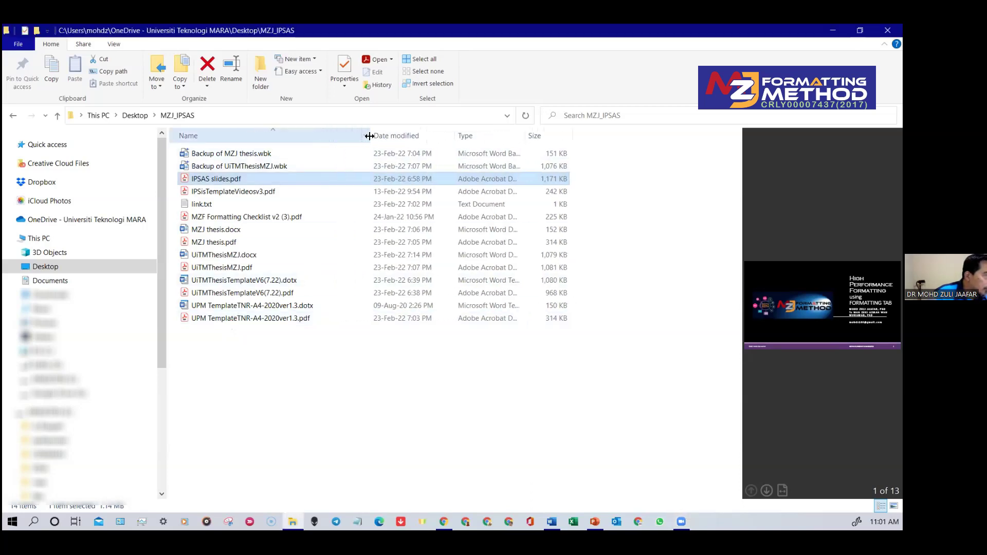
pyautogui.moveTo(367, 138); pyautogui.dragTo(344, 139)
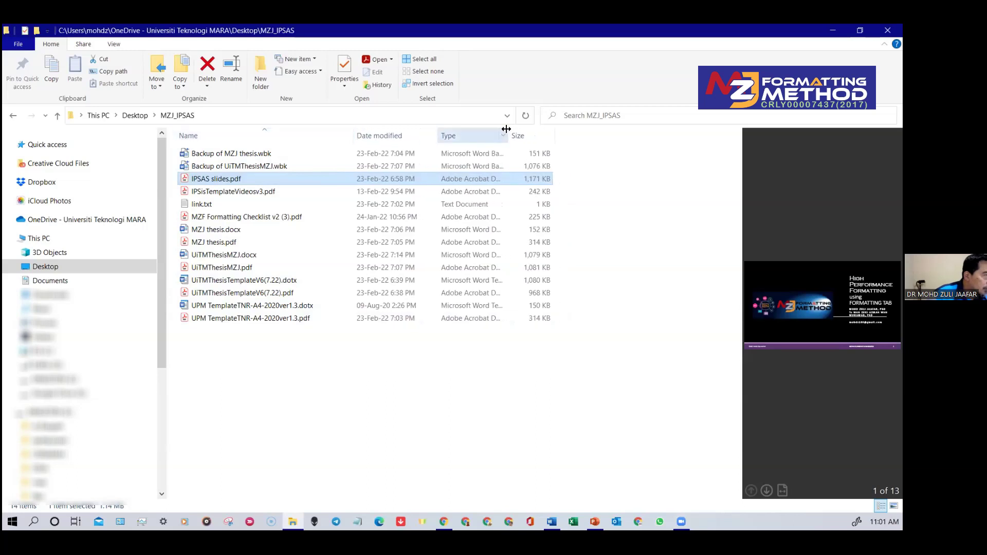
pyautogui.moveTo(507, 129); pyautogui.dragTo(562, 130)
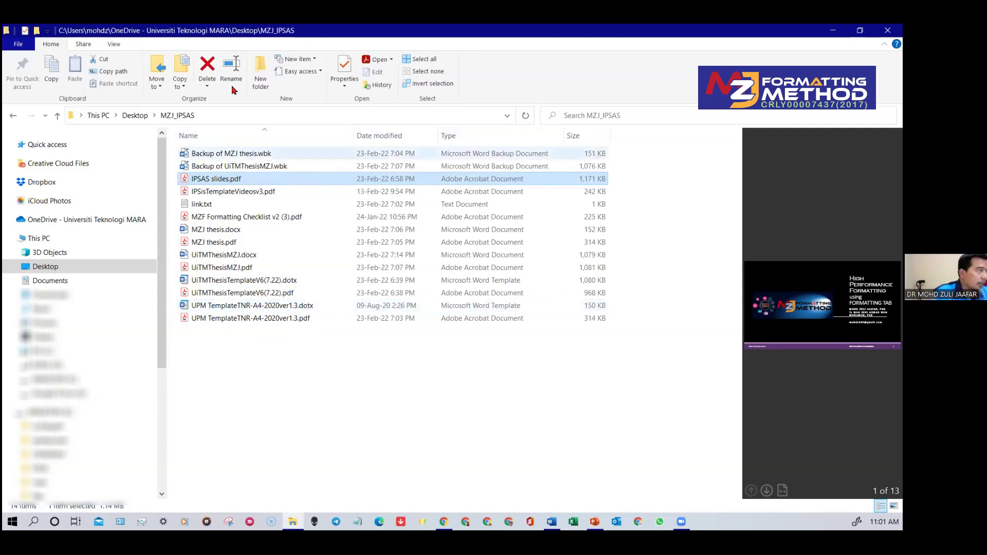
pyautogui.click(115, 45)
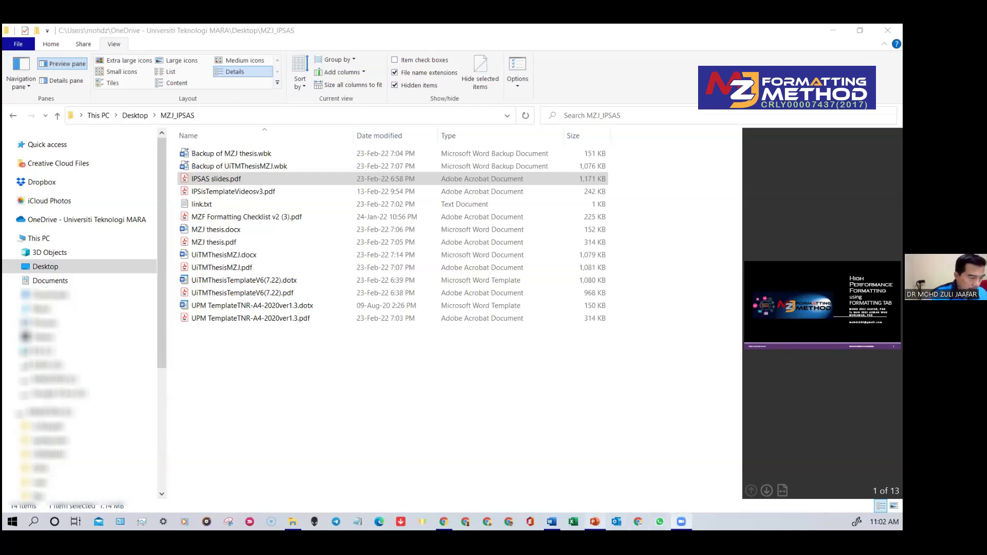
pyautogui.click(595, 522)
pyautogui.click(471, 412)
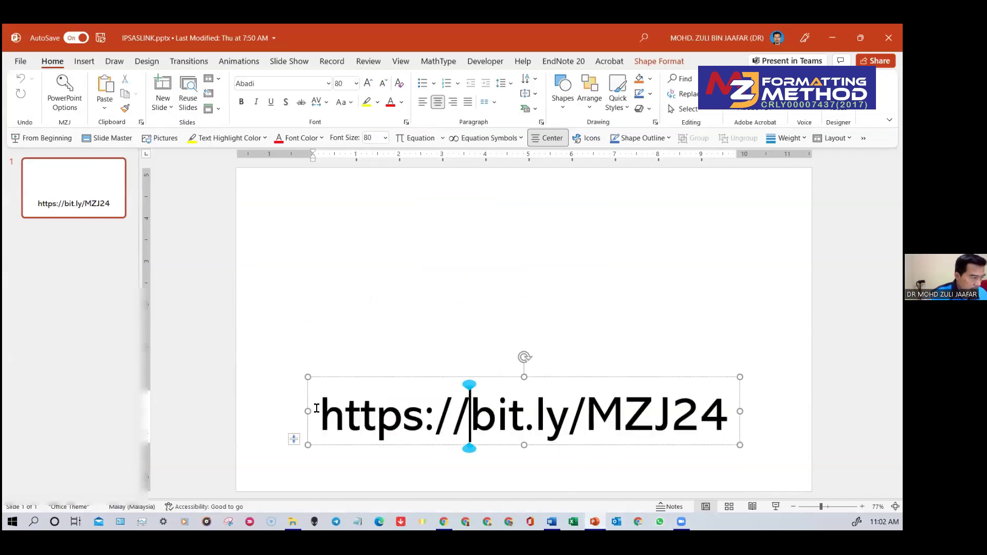
pyautogui.moveTo(316, 406); pyautogui.dragTo(675, 425)
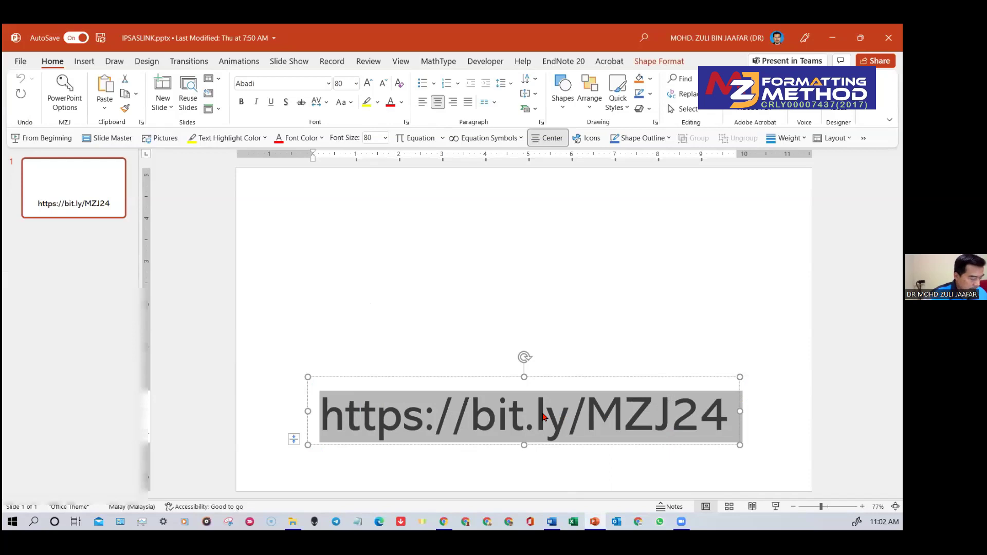
pyautogui.hotkey('alt', 'Tab')
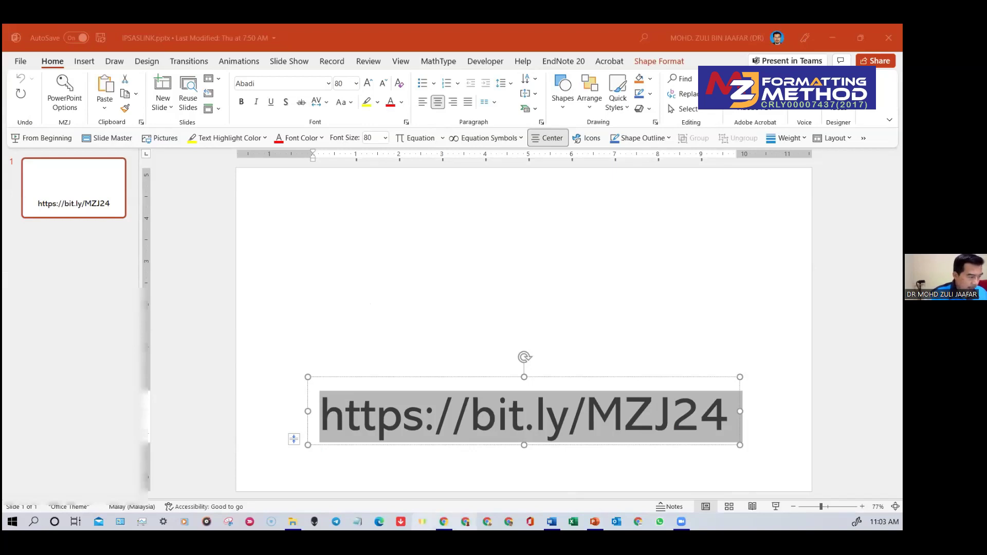
pyautogui.click(293, 497)
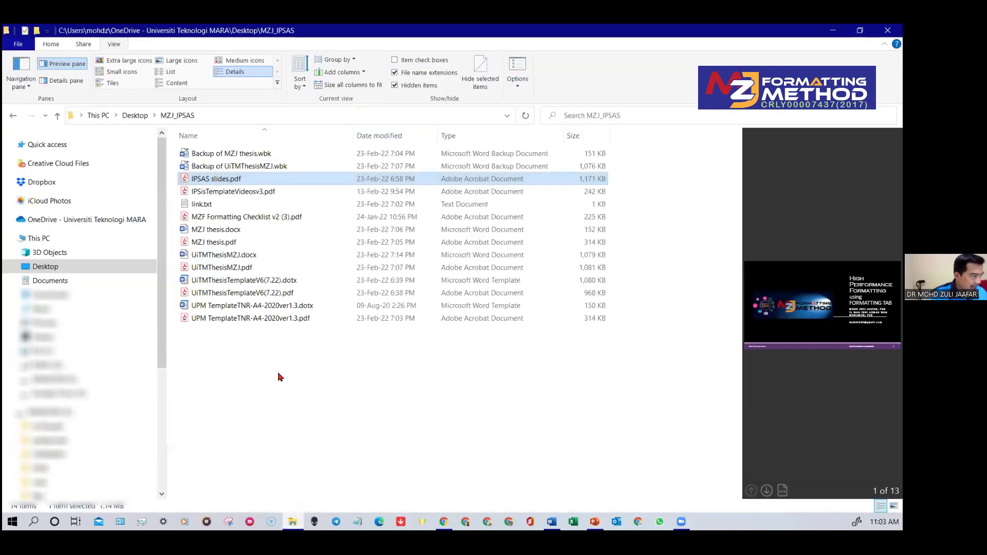